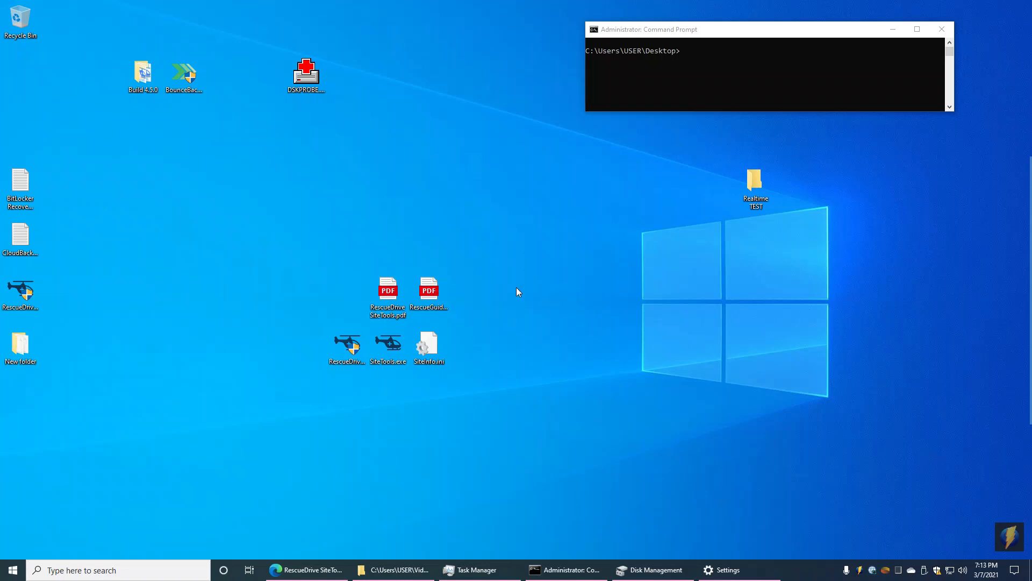
Step: Open SiteTools and enable the VHD Backup, Backup Options, BitLocker Access and Data Vault Access installation screens
{"action": "double_click", "coordinate": [398, 346]}
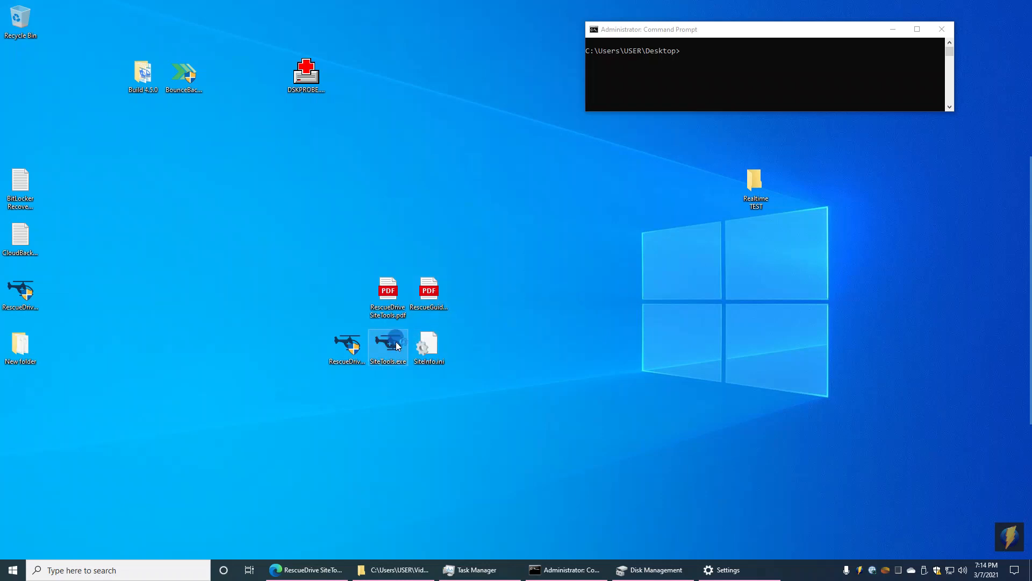
{"action": "left_click_drag", "start_coordinate": [655, 97], "coordinate": [315, 143]}
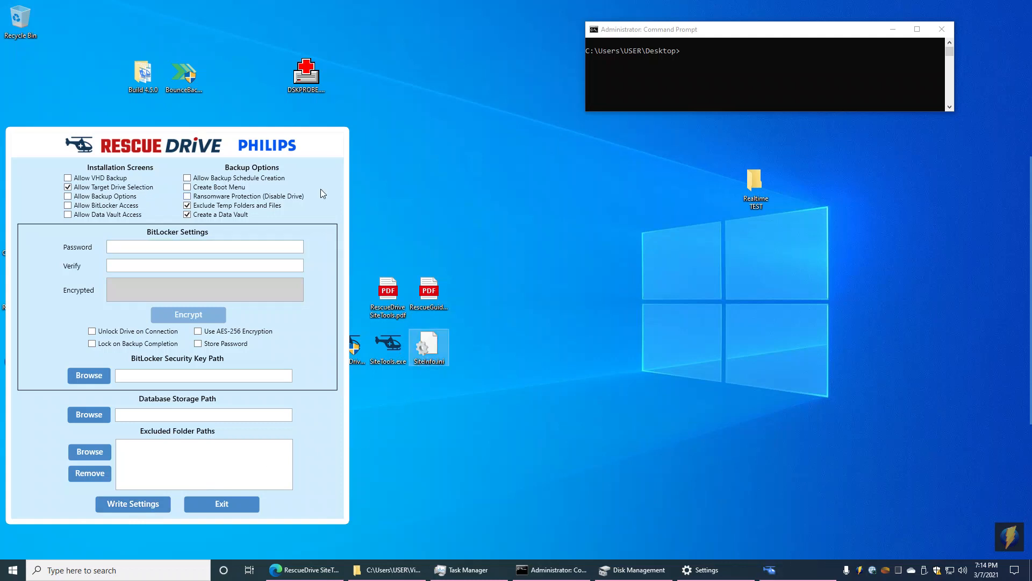
{"action": "left_click_drag", "start_coordinate": [317, 136], "coordinate": [255, 146]}
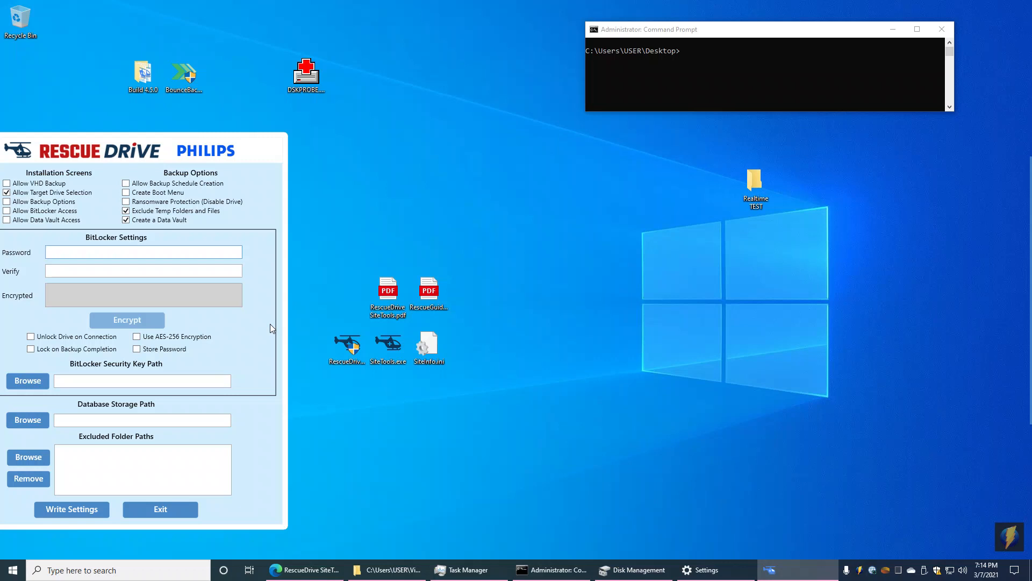
{"action": "left_click_drag", "start_coordinate": [253, 146], "coordinate": [427, 114]}
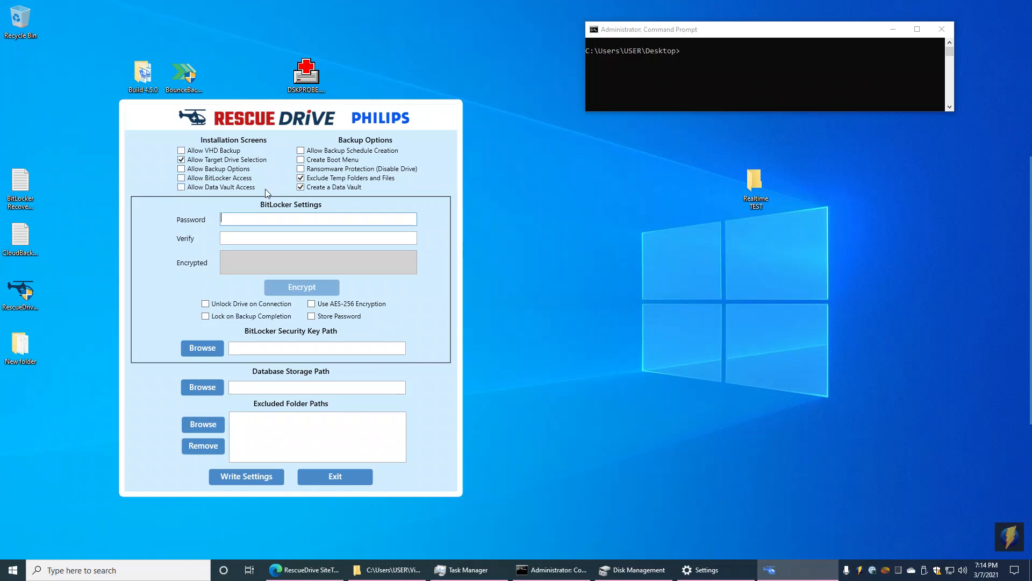
{"action": "left_click", "coordinate": [182, 151]}
{"action": "left_click", "coordinate": [182, 169]}
{"action": "left_click", "coordinate": [182, 178]}
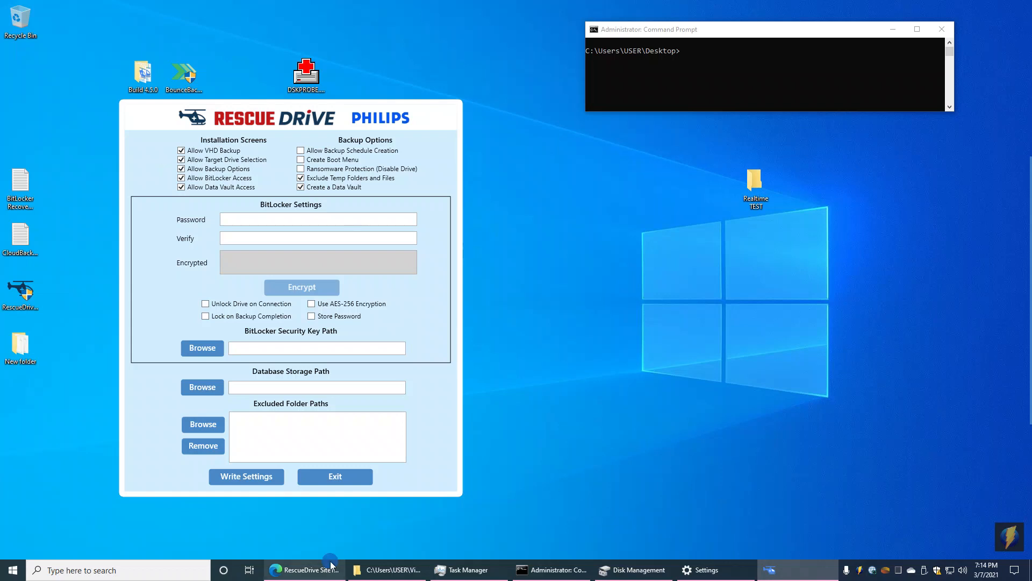
Step: Review the installation screen descriptions in the RescueDrive SiteTools PDF
{"action": "left_click", "coordinate": [304, 570]}
{"action": "left_click_drag", "start_coordinate": [1005, 213], "coordinate": [1018, 185]}
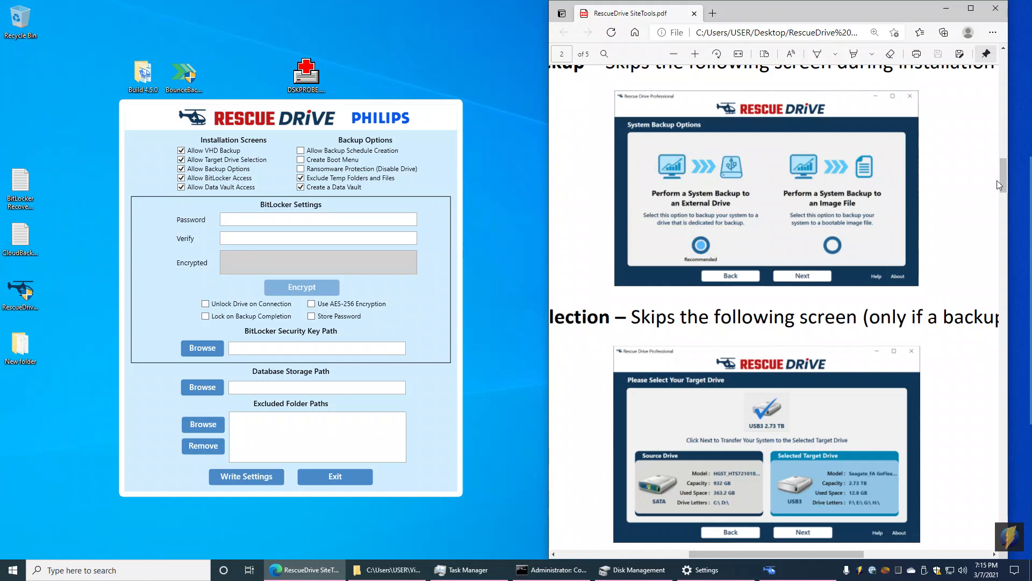
{"action": "left_click_drag", "start_coordinate": [1002, 175], "coordinate": [994, 231]}
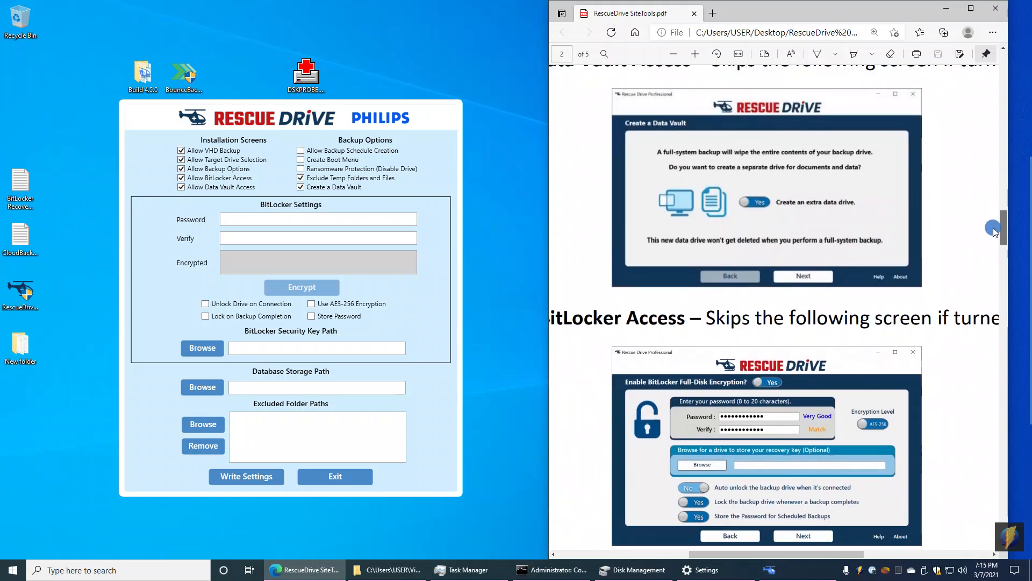
{"action": "scroll", "coordinate": [995, 231], "scroll_direction": "down", "scroll_amount": 1}
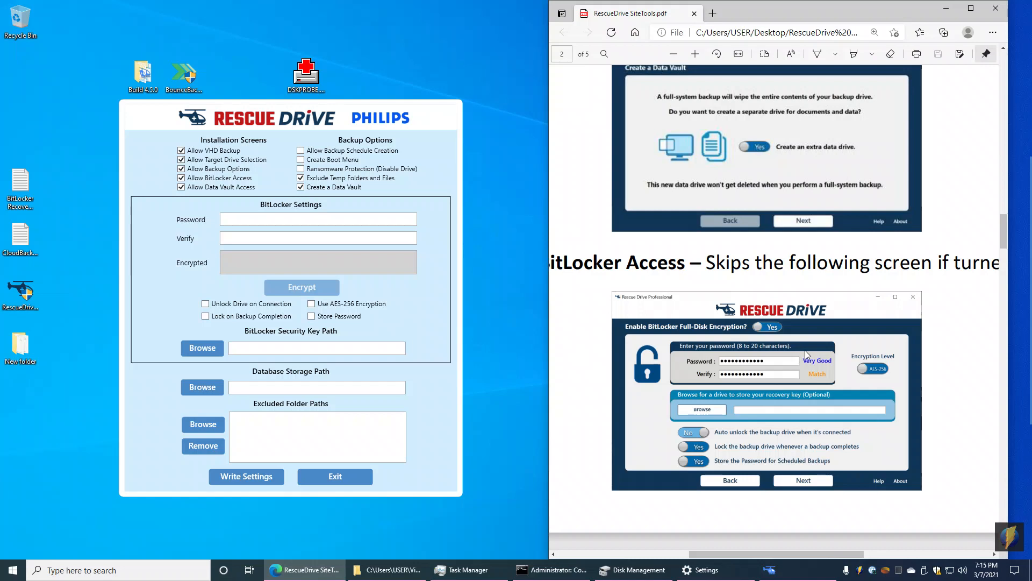
{"action": "left_click", "coordinate": [941, 17]}
Step: Uncheck Allow VHD Backup while keeping Allow Backup Options checked
{"action": "left_click_drag", "start_coordinate": [447, 122], "coordinate": [513, 121]}
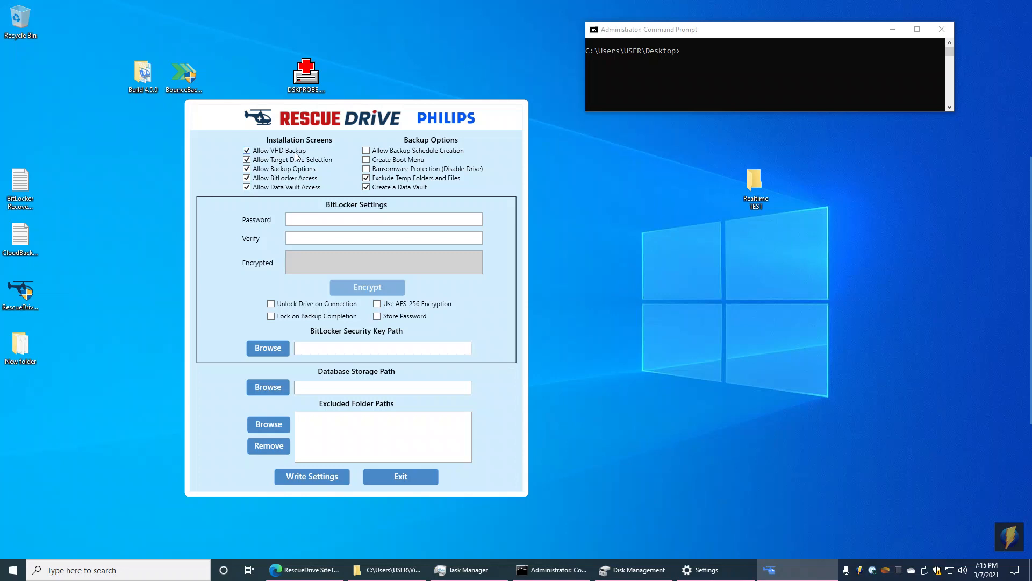
{"action": "left_click", "coordinate": [247, 150]}
{"action": "left_click", "coordinate": [247, 170]}
{"action": "left_click", "coordinate": [247, 169]}
{"action": "left_click_drag", "start_coordinate": [462, 125], "coordinate": [428, 96]}
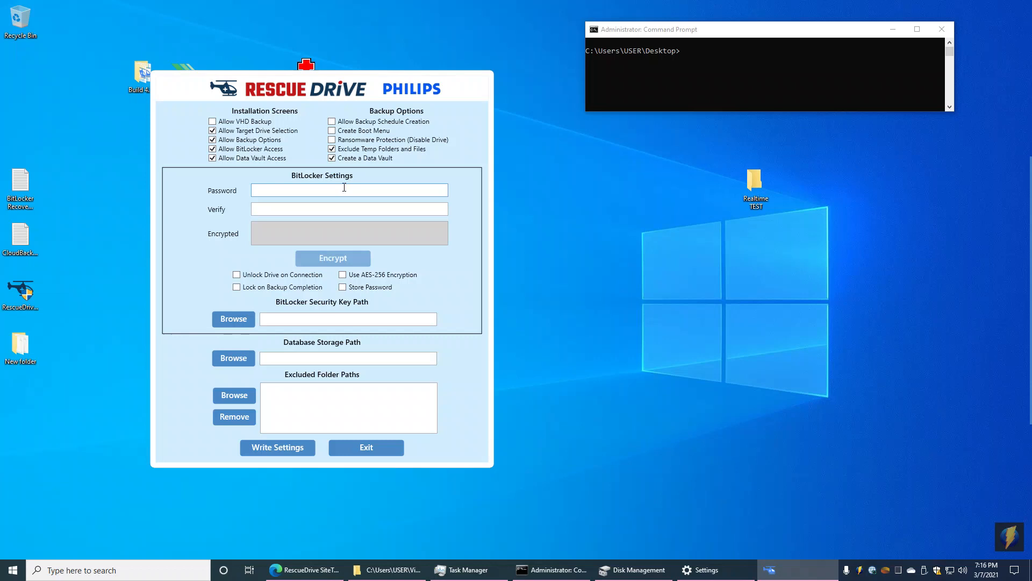
Step: Enter the BitLocker password in the Password and Verify fields and encrypt it
{"action": "type", "text": "••••••••"}
{"action": "left_click", "coordinate": [307, 208]}
{"action": "type", "text": "••••••"}
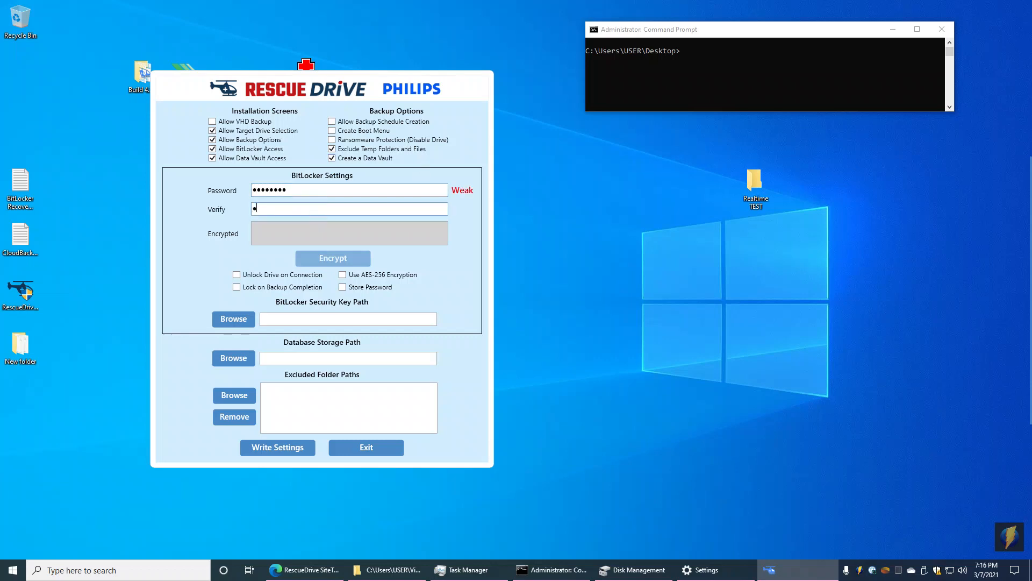
{"action": "type", "text": "••"}
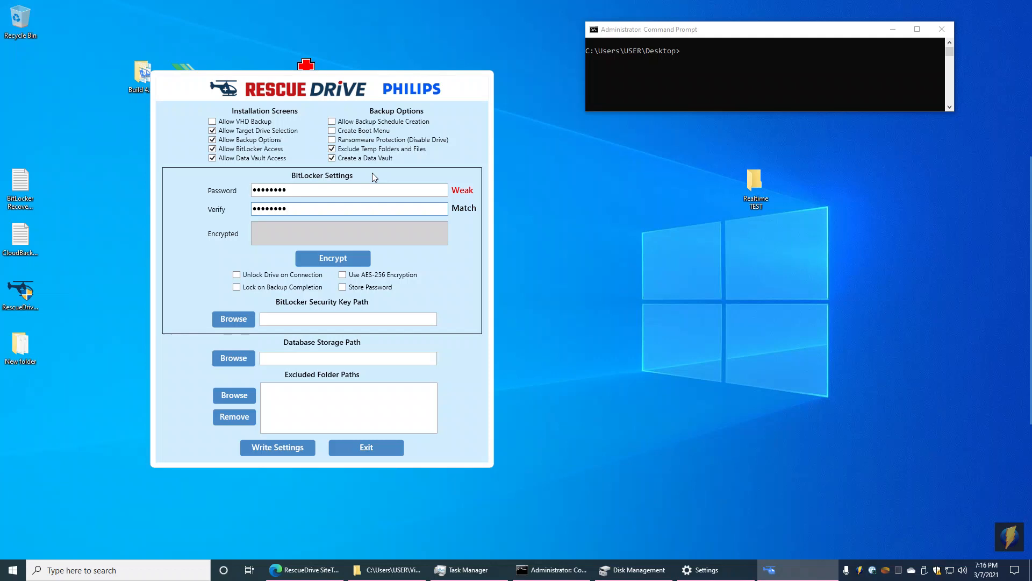
{"action": "left_click", "coordinate": [335, 259]}
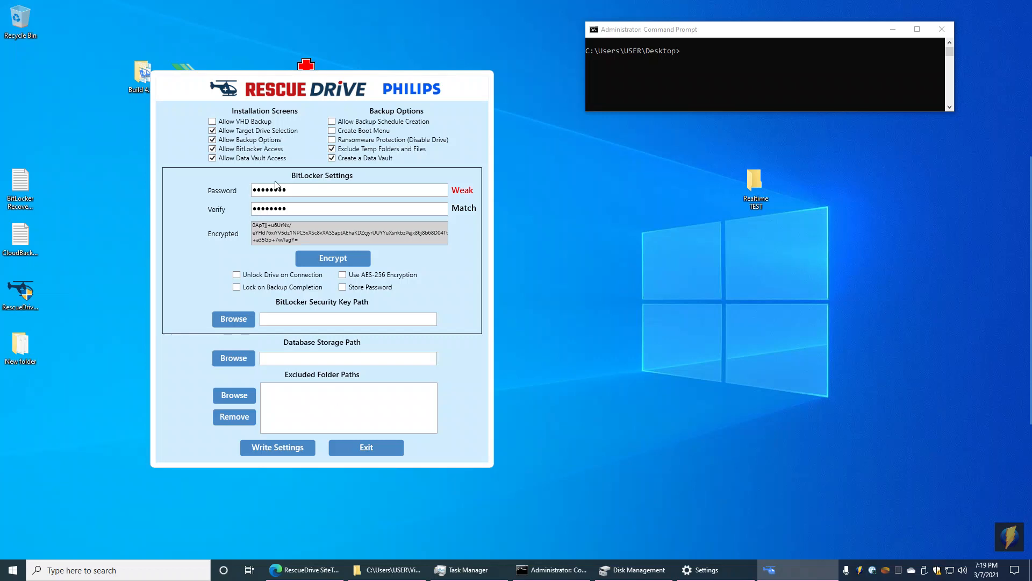
Step: Uncheck Allow Target Drive Selection and enable Use AES-256 Encryption
{"action": "left_click", "coordinate": [212, 132]}
{"action": "left_click_drag", "start_coordinate": [383, 95], "coordinate": [328, 98]}
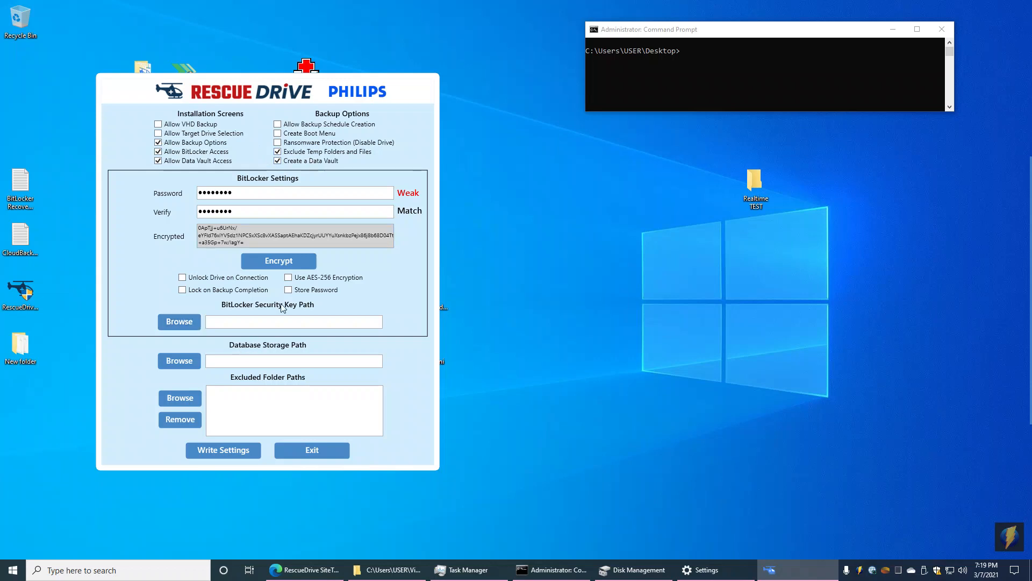
{"action": "left_click", "coordinate": [288, 278]}
{"action": "left_click_drag", "start_coordinate": [415, 107], "coordinate": [370, 126]}
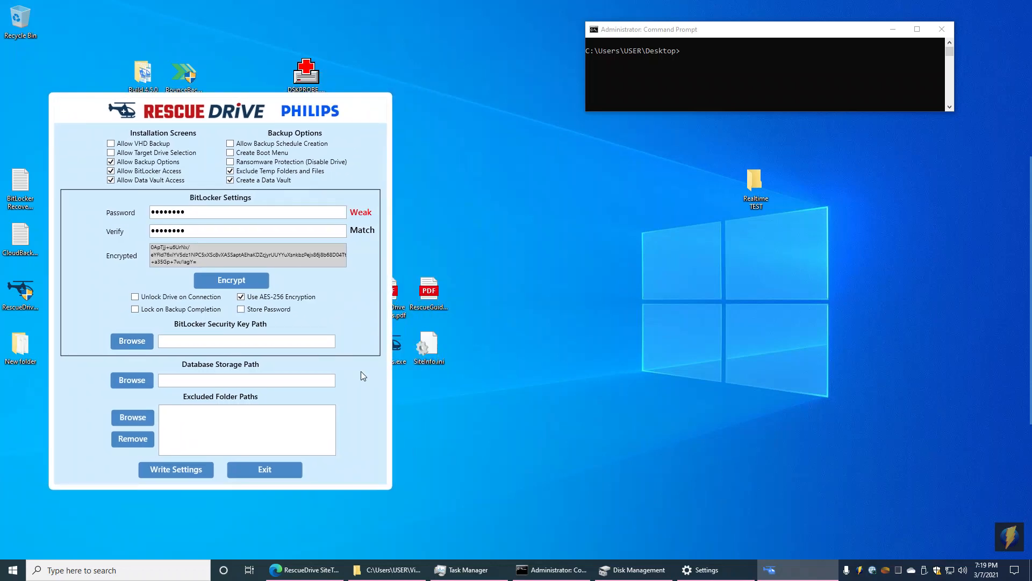
Step: Write the settings file, acknowledge the confirmation, and exit SiteTools
{"action": "left_click", "coordinate": [201, 468]}
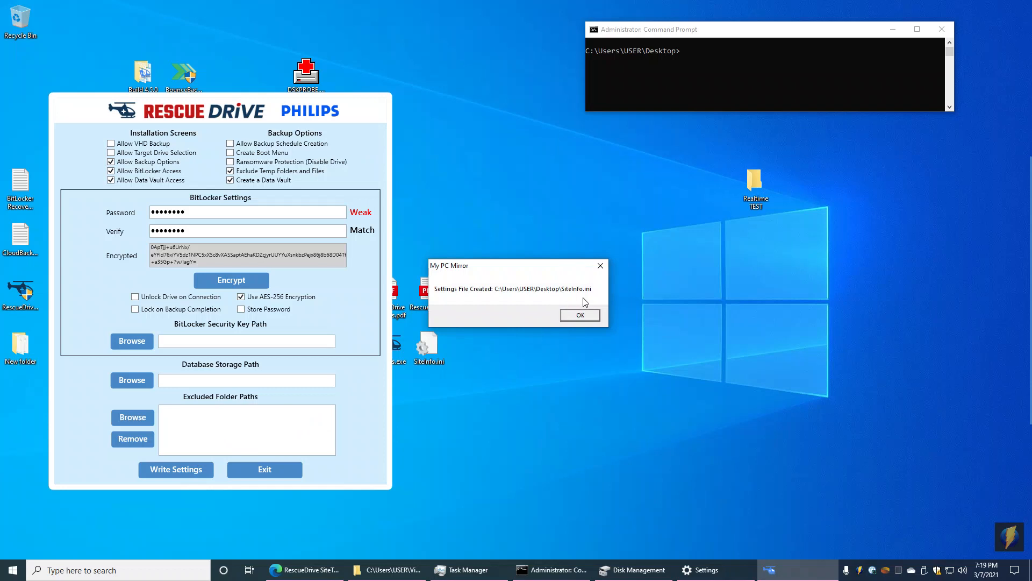
{"action": "left_click", "coordinate": [579, 316]}
{"action": "left_click", "coordinate": [269, 468]}
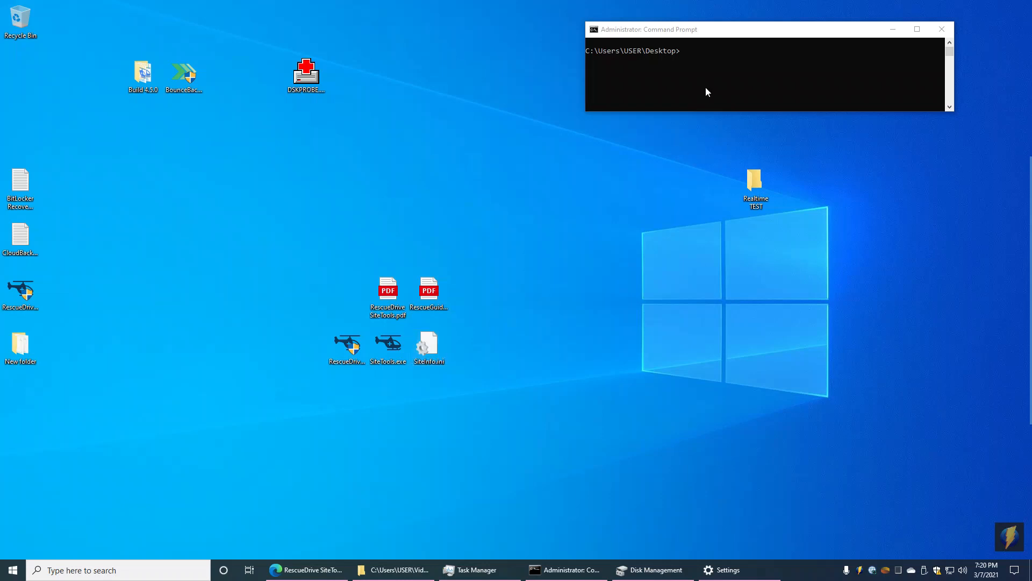
Step: Run RescueDrive-Exc-4.5.0-OEM1.exe /s in the Command Prompt for a silent install
{"action": "left_click", "coordinate": [702, 36]}
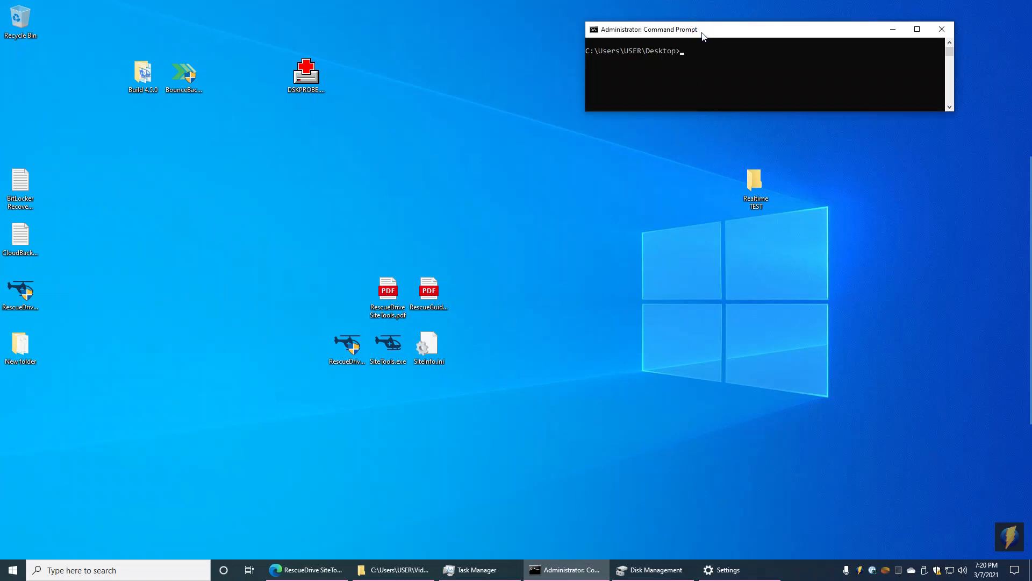
{"action": "type", "text": "Resc"}
{"action": "key", "text": "Tab"}
{"action": "type", "text": "/s"}
{"action": "left_click", "coordinate": [824, 33]}
{"action": "key", "text": "Return"}
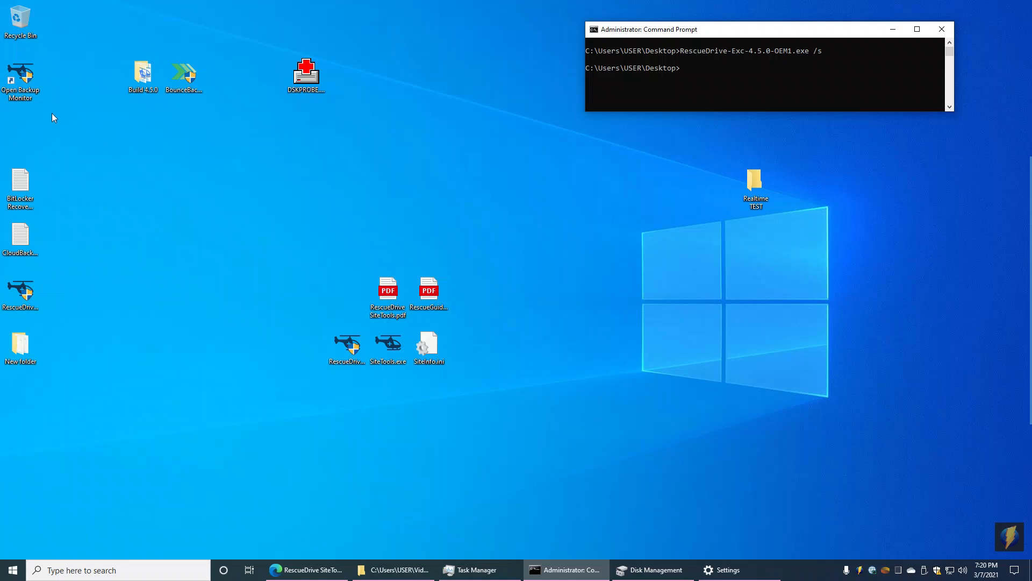
Step: Launch Open Backup Monitor, accept the license agreement and continue
{"action": "double_click", "coordinate": [17, 92]}
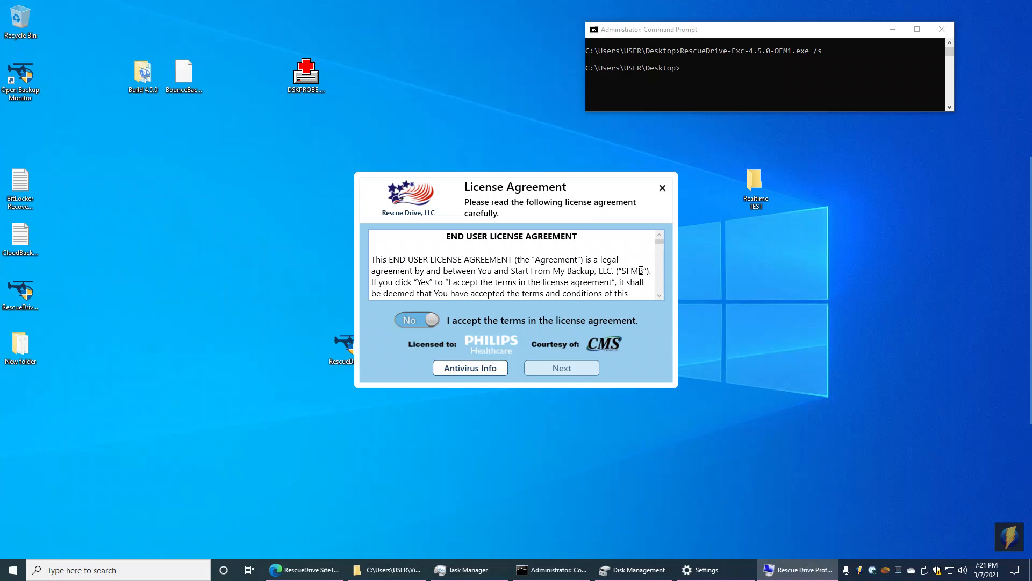
{"action": "left_click", "coordinate": [431, 319]}
{"action": "left_click", "coordinate": [562, 408]}
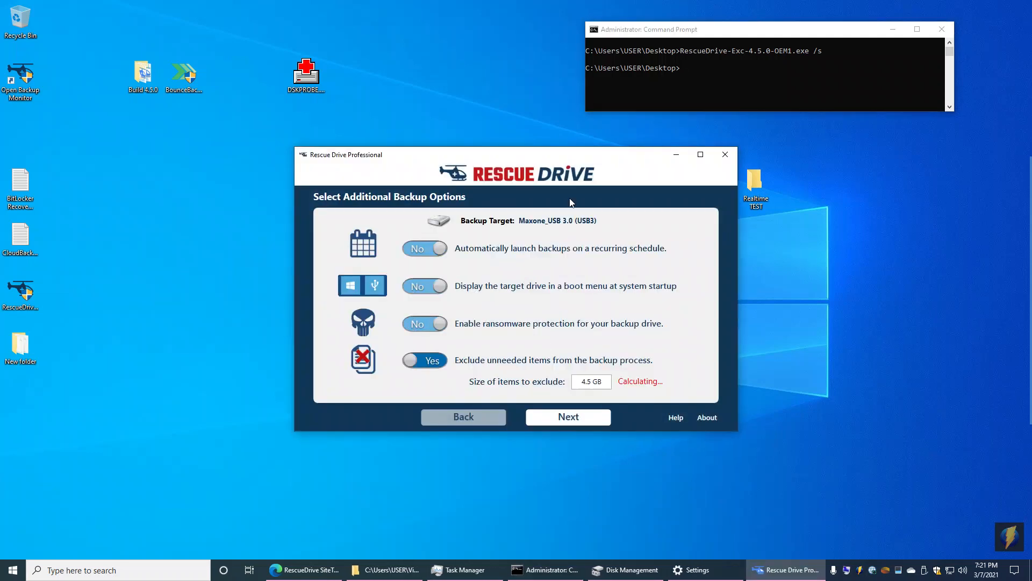
Step: Compare the Additional Backup Options screen with its description in the SiteTools PDF
{"action": "left_click_drag", "start_coordinate": [588, 159], "coordinate": [521, 148]}
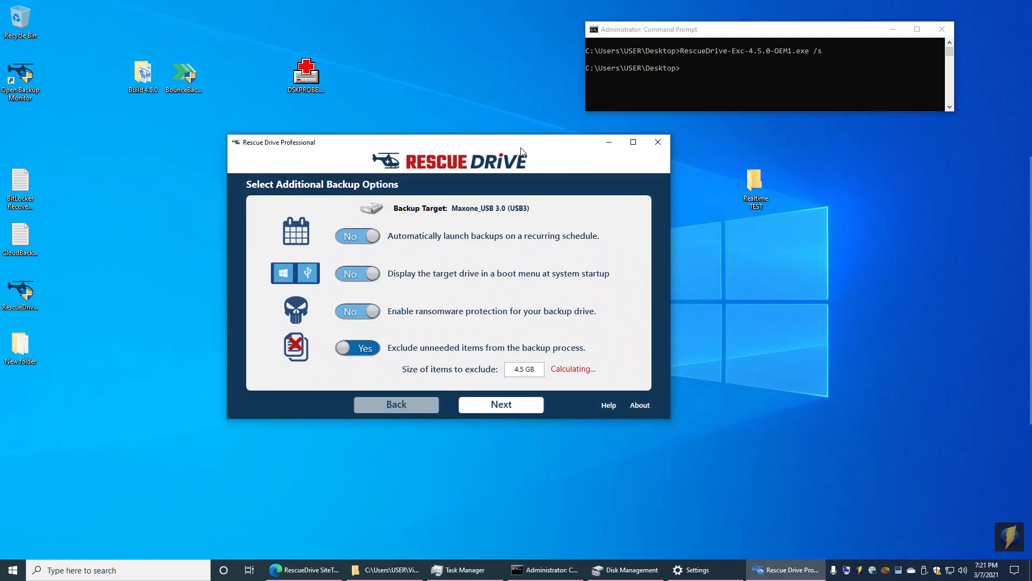
{"action": "left_click_drag", "start_coordinate": [564, 152], "coordinate": [593, 173]}
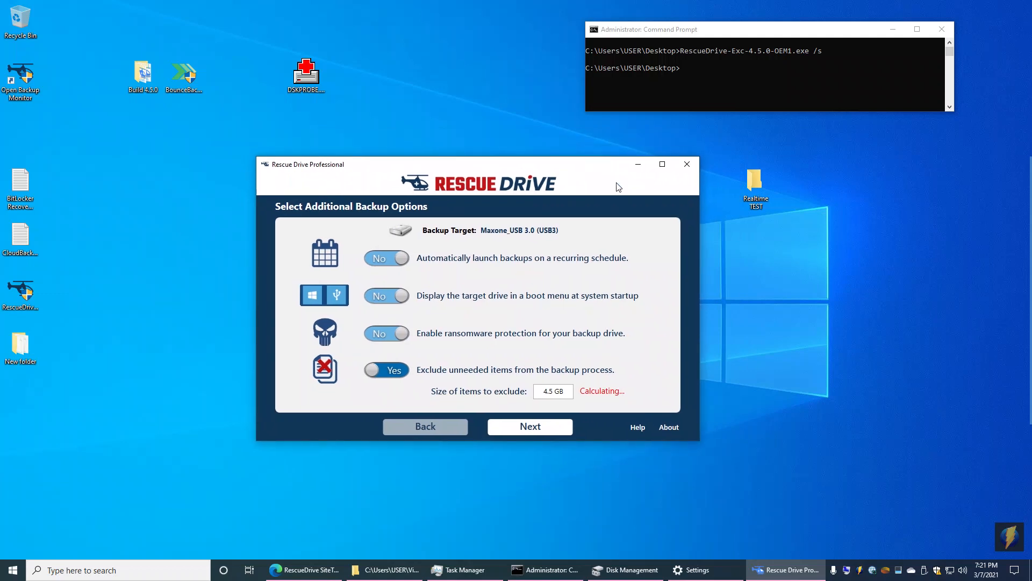
{"action": "left_click", "coordinate": [588, 174]}
{"action": "left_click_drag", "start_coordinate": [588, 175], "coordinate": [559, 174]}
{"action": "left_click", "coordinate": [333, 571]}
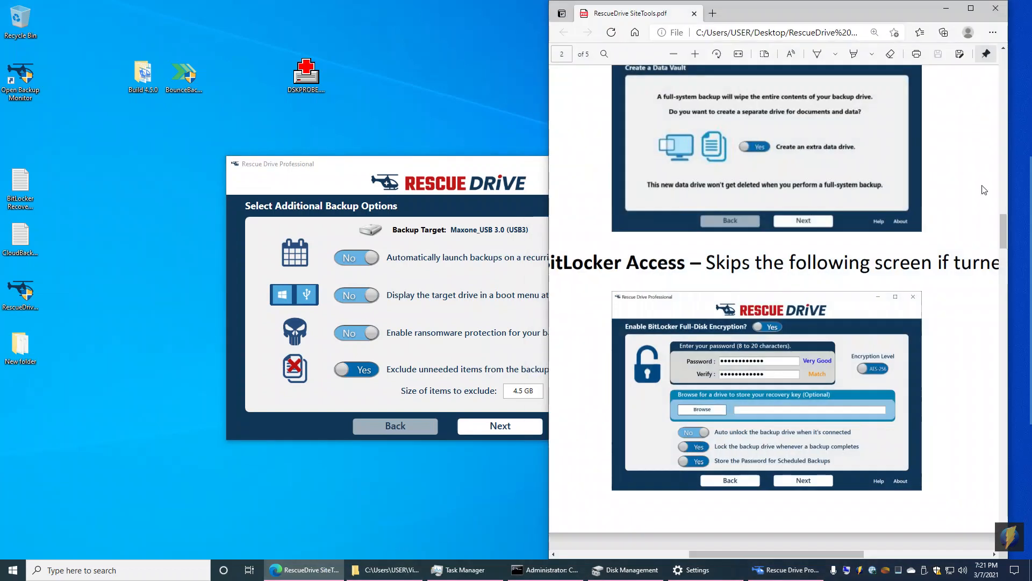
{"action": "left_click_drag", "start_coordinate": [1004, 226], "coordinate": [1010, 165]}
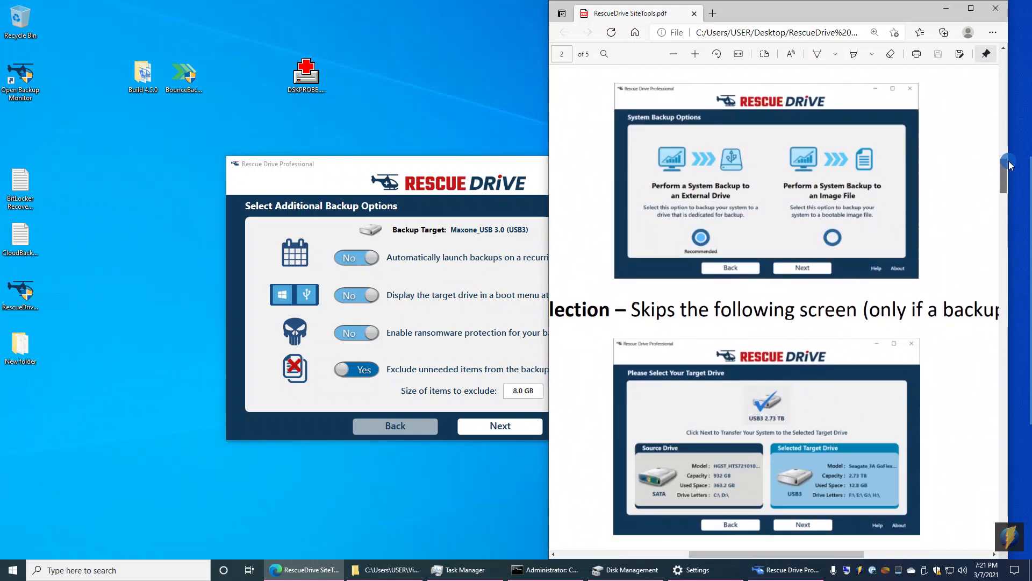
{"action": "left_click_drag", "start_coordinate": [1010, 165], "coordinate": [1005, 199]}
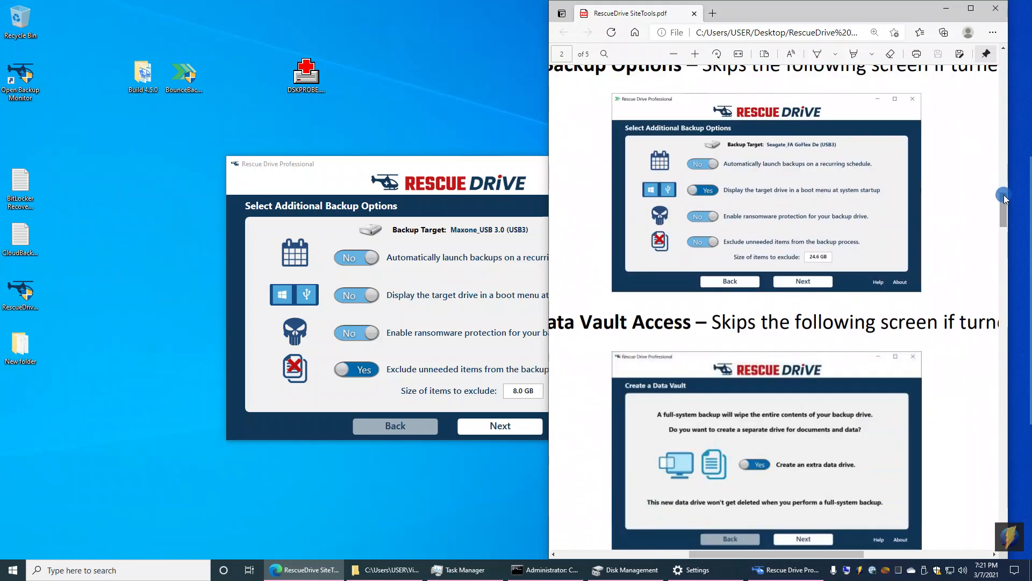
{"action": "left_click_drag", "start_coordinate": [515, 174], "coordinate": [425, 144]}
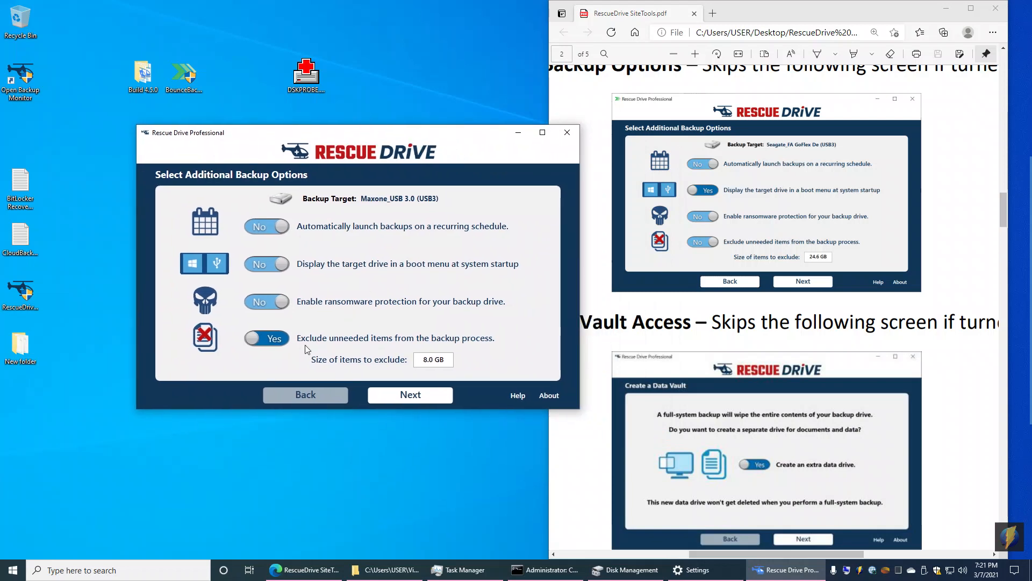
Step: Advance past the Backup Options, Data Vault and BitLocker encryption screens to the backup confirmation screen
{"action": "left_click", "coordinate": [410, 395]}
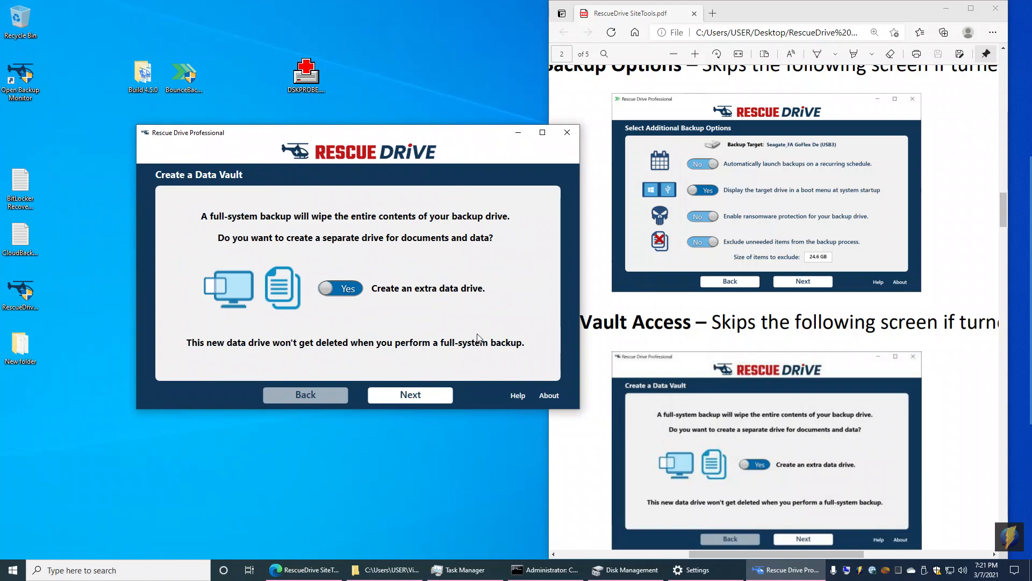
{"action": "left_click", "coordinate": [946, 8]}
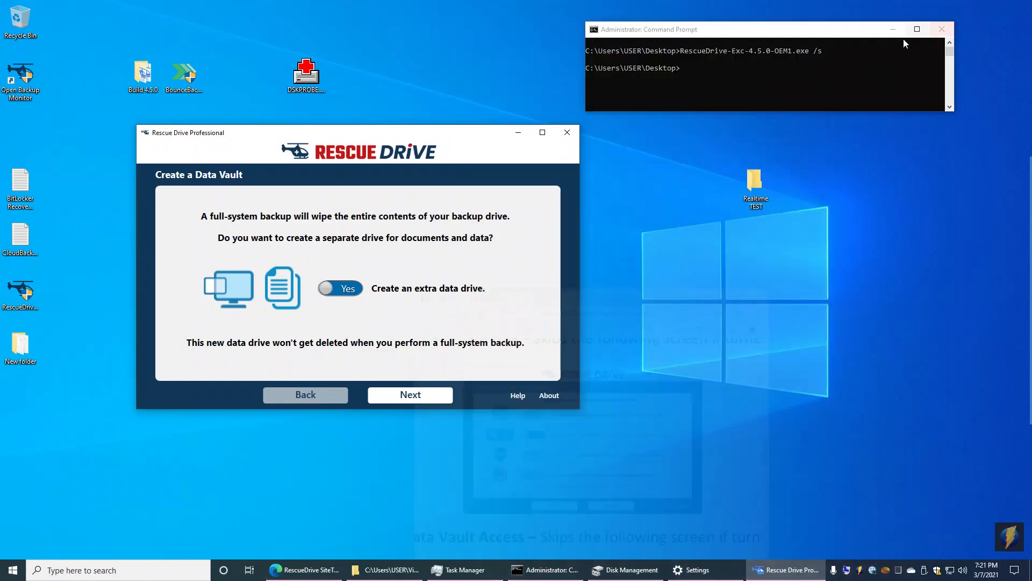
{"action": "left_click_drag", "start_coordinate": [445, 135], "coordinate": [545, 174]}
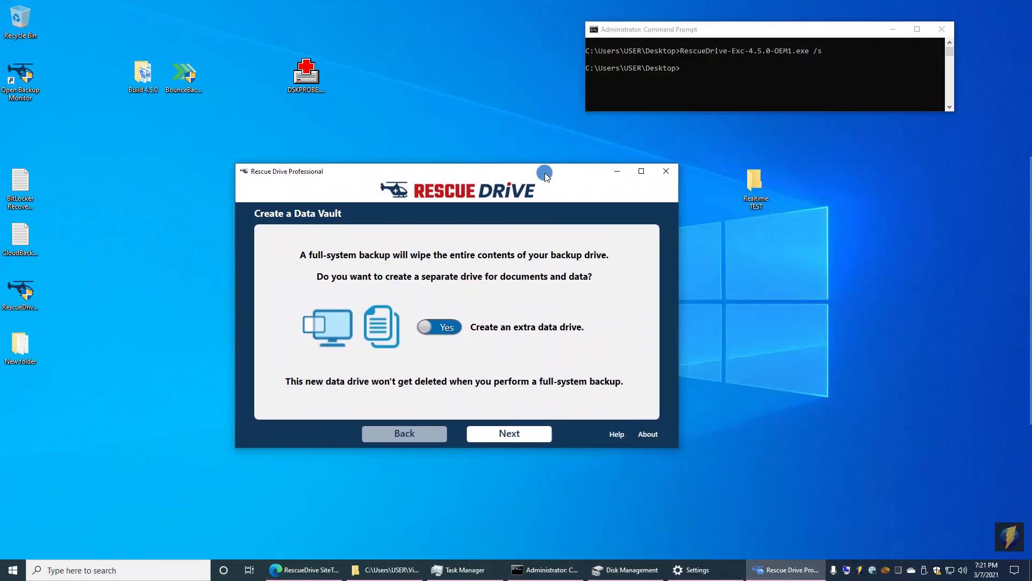
{"action": "left_click", "coordinate": [485, 434]}
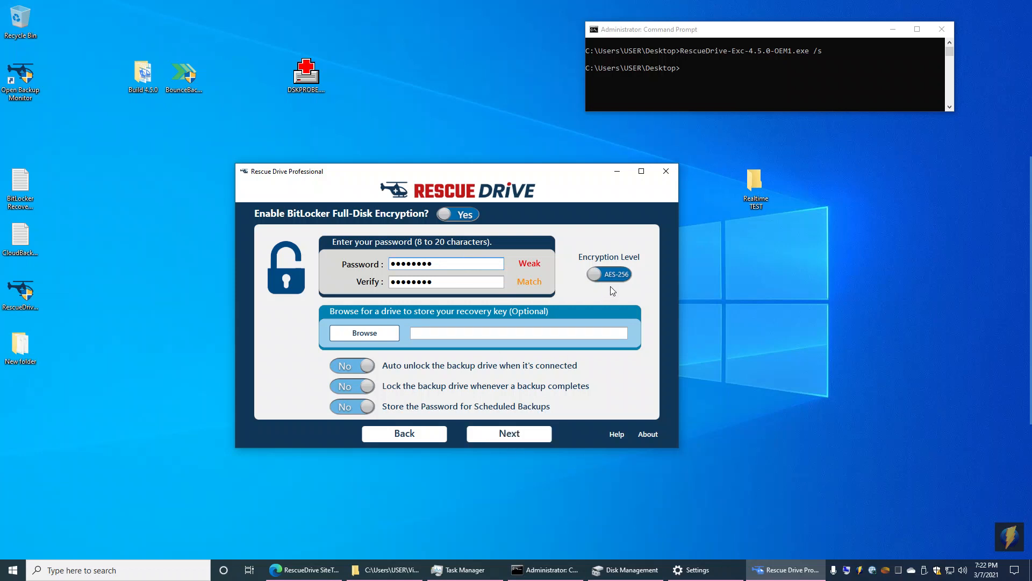
{"action": "left_click", "coordinate": [513, 434]}
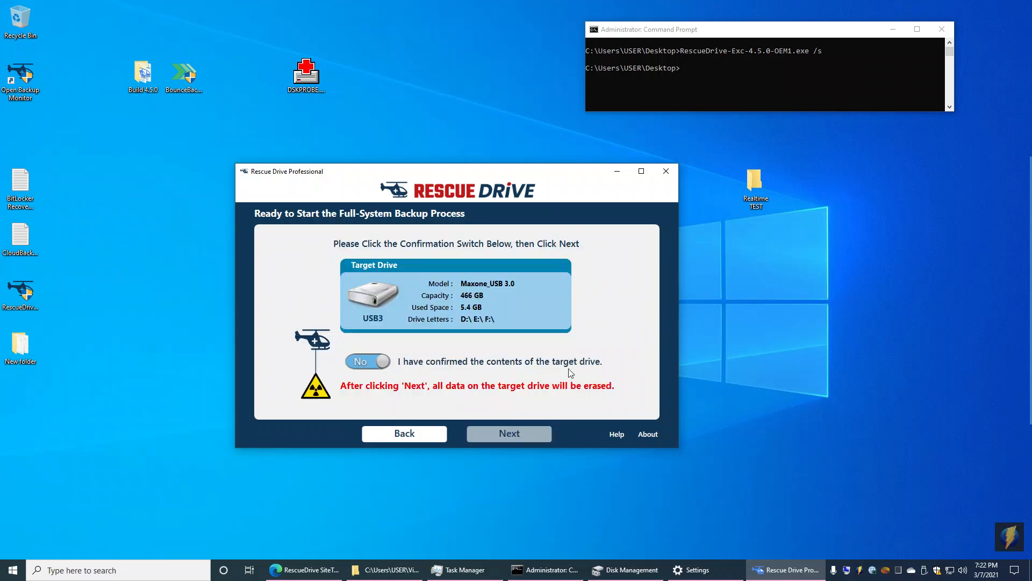